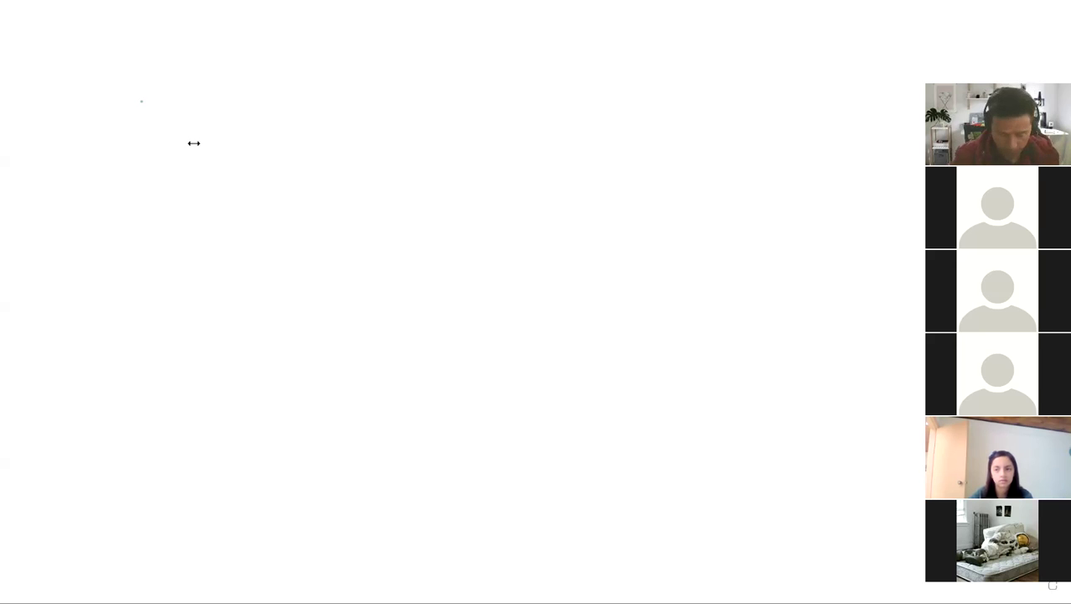
- Start a text box near the top left of the whiteboard for 'my brother has 10 years'
click(193, 143)
text(m)
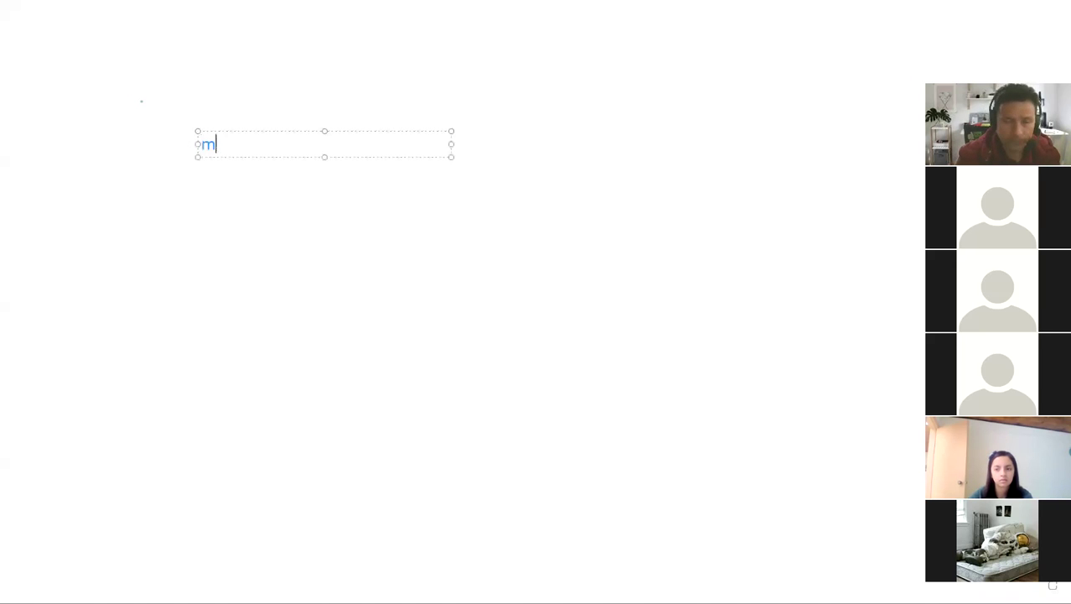
text(y  brother )
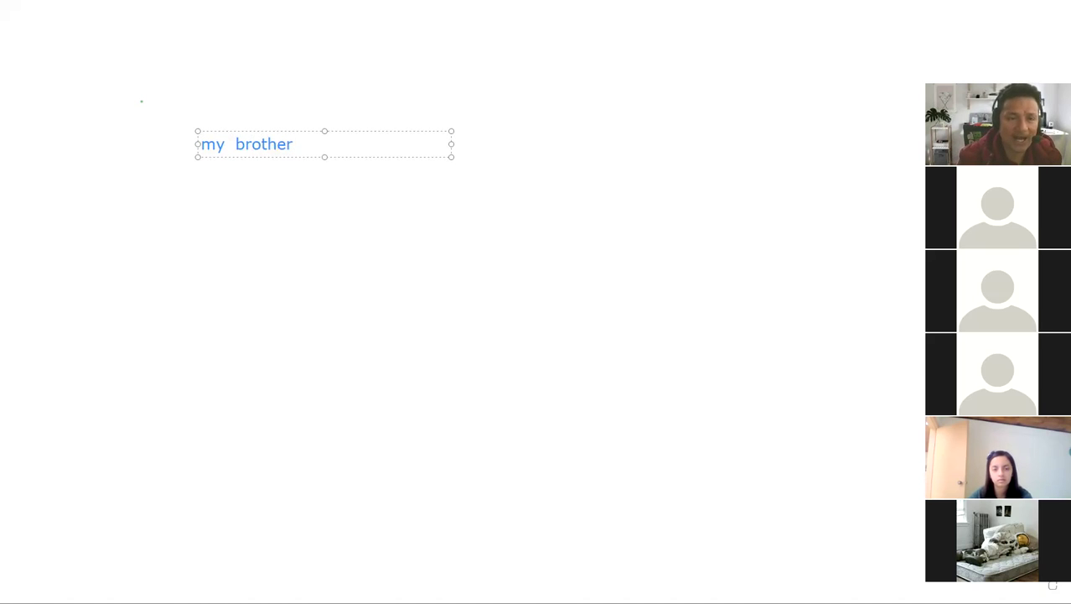
text(has 1)
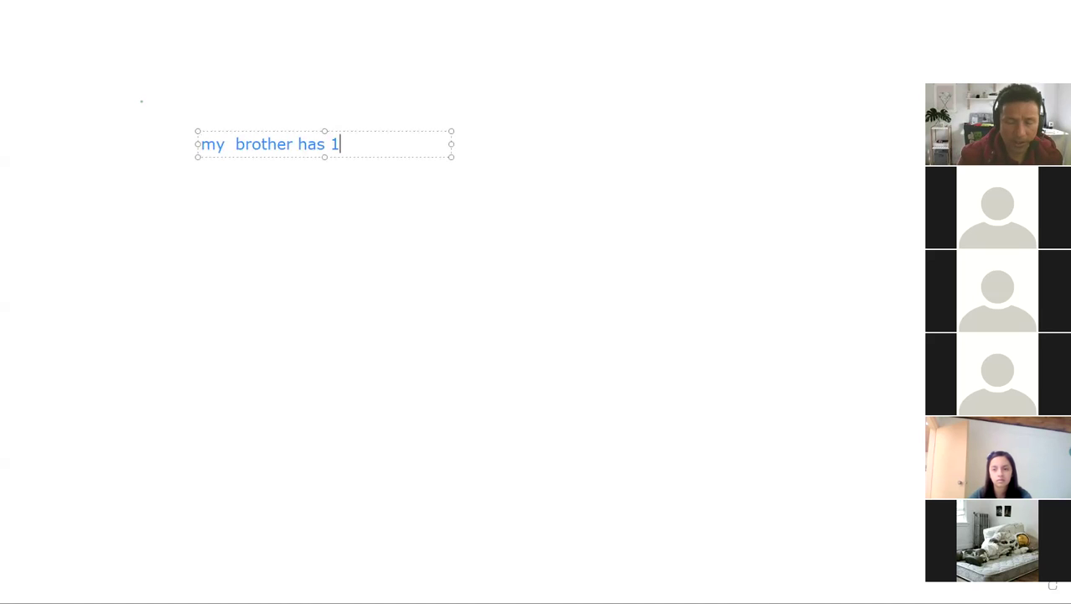
text(0  )
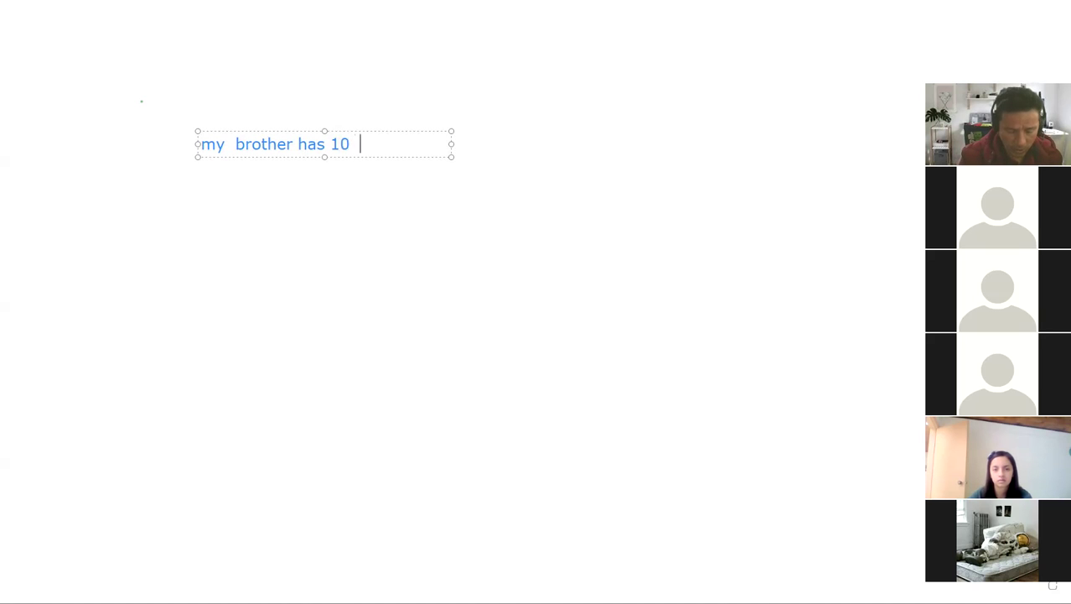
text(years)
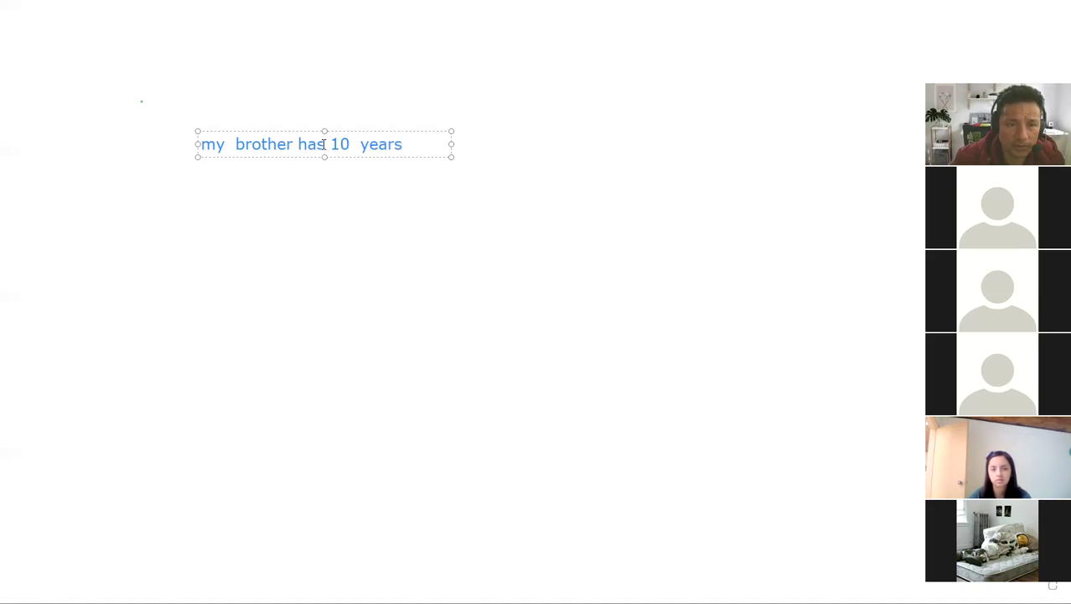
- Highlight 'has', then nudge the sentence text box slightly down and right and deselect it
drag(325, 144, 298, 144)
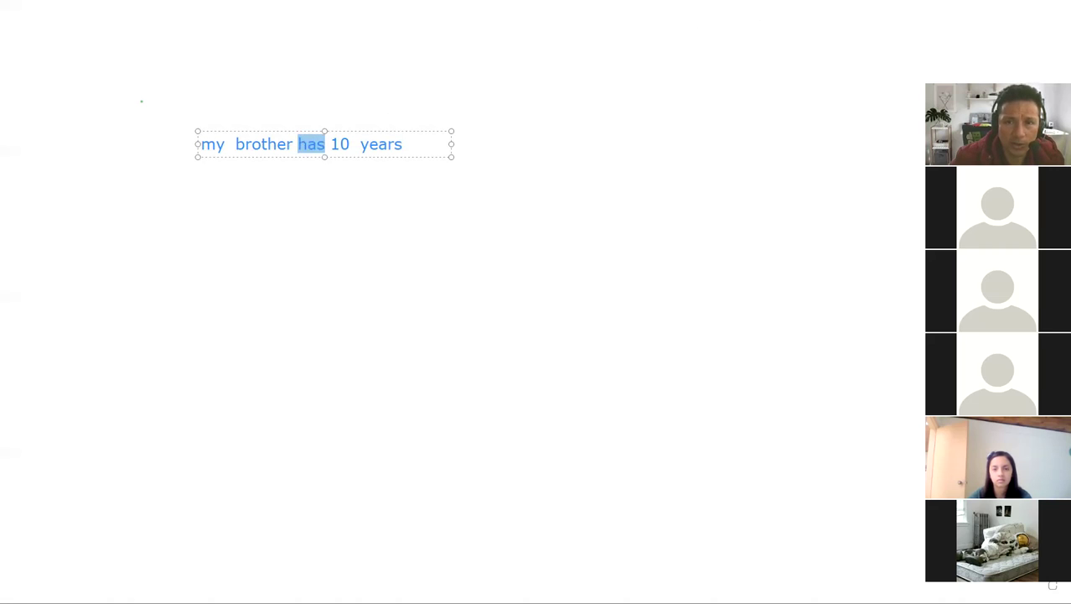
click(662, 103)
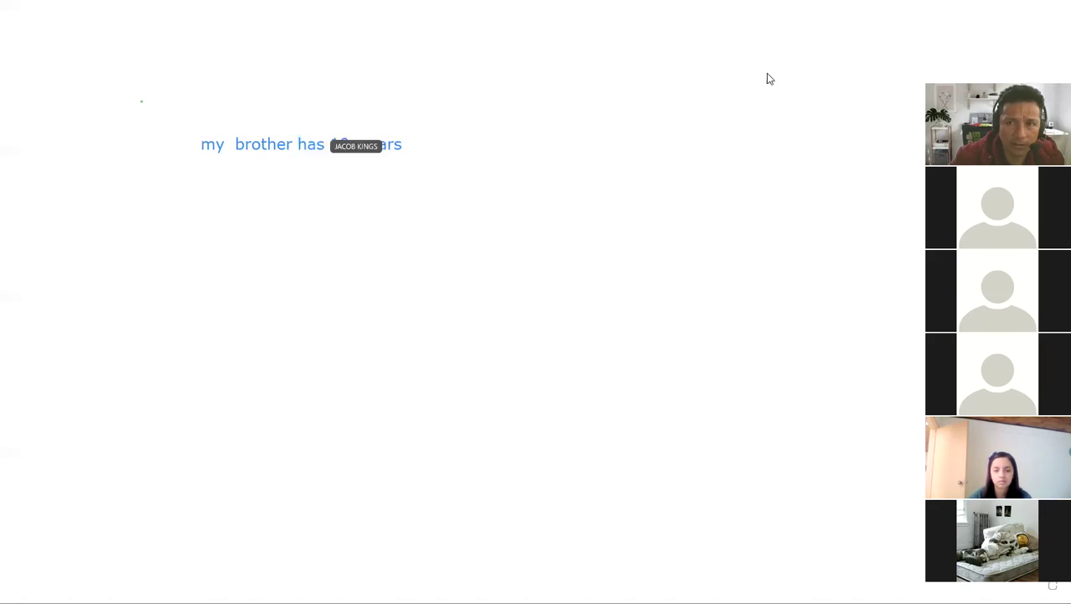
click(308, 145)
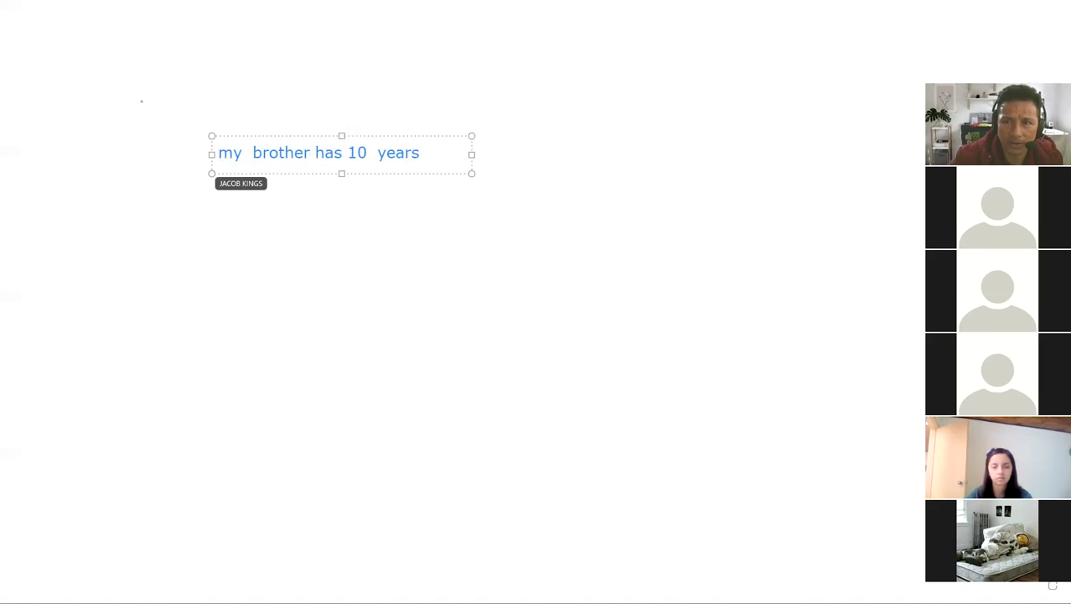
click(408, 174)
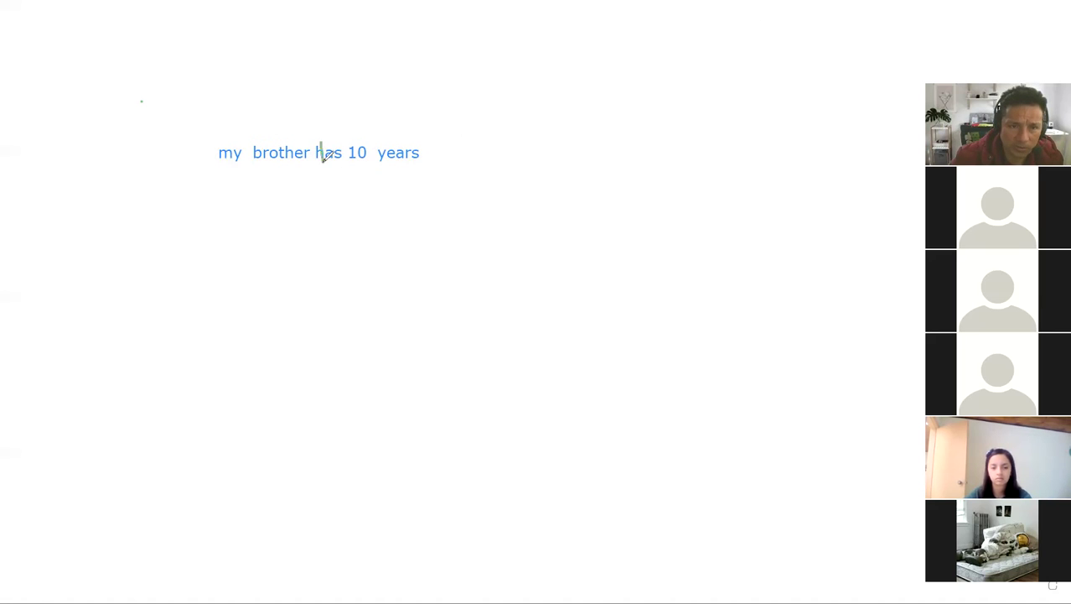
- Draw a green freehand mark over 'has' and loop a green circle around it
drag(338, 143, 344, 168)
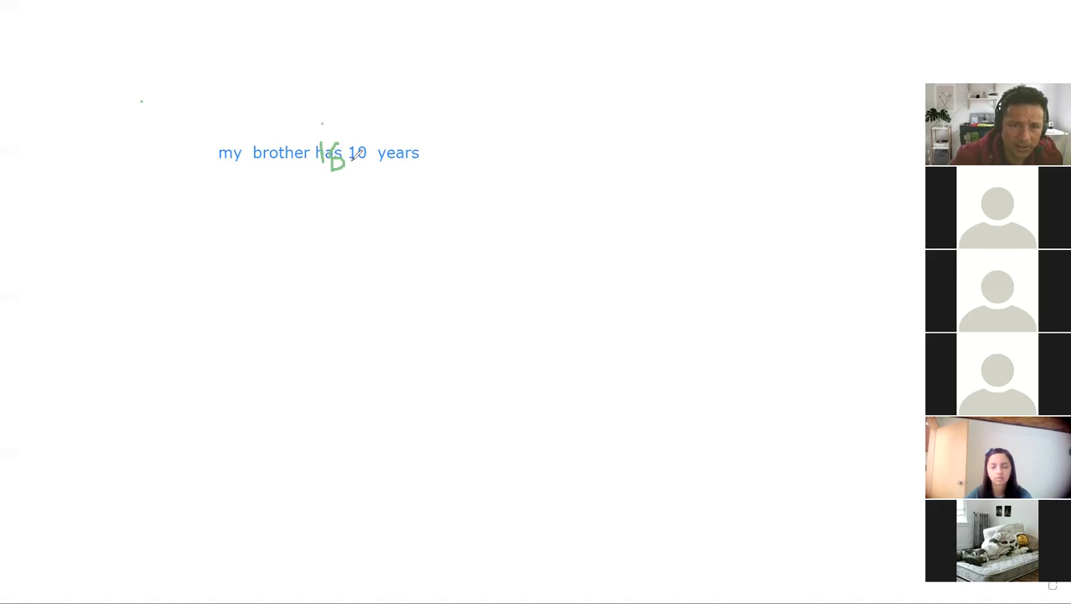
mouse_move(347, 124)
mouse_down()
mouse_move(323, 134)
mouse_move(323, 168)
mouse_move(351, 159)
mouse_move(348, 125)
mouse_up()
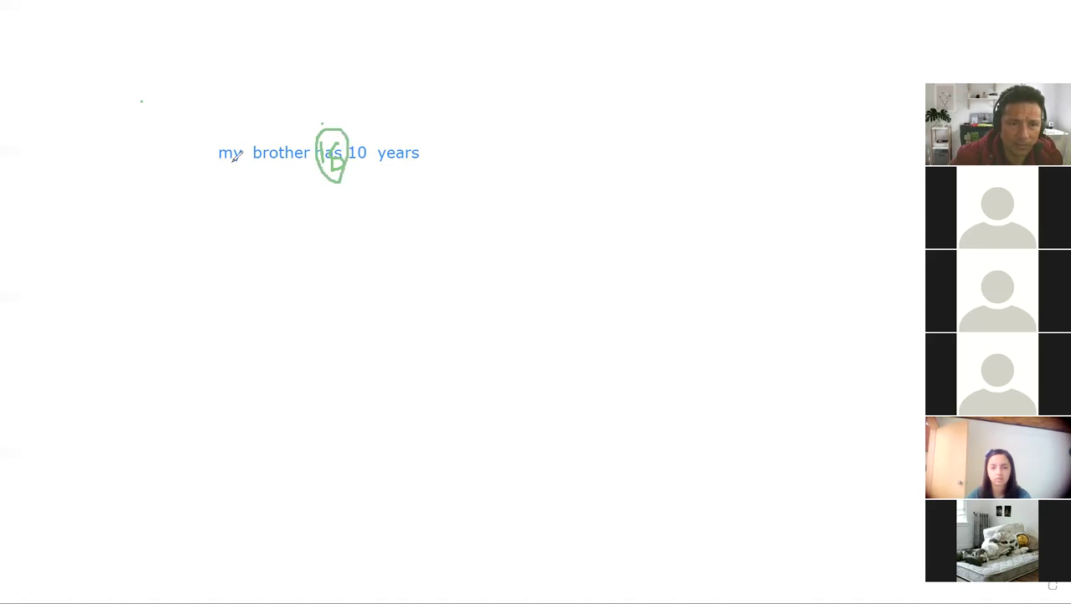